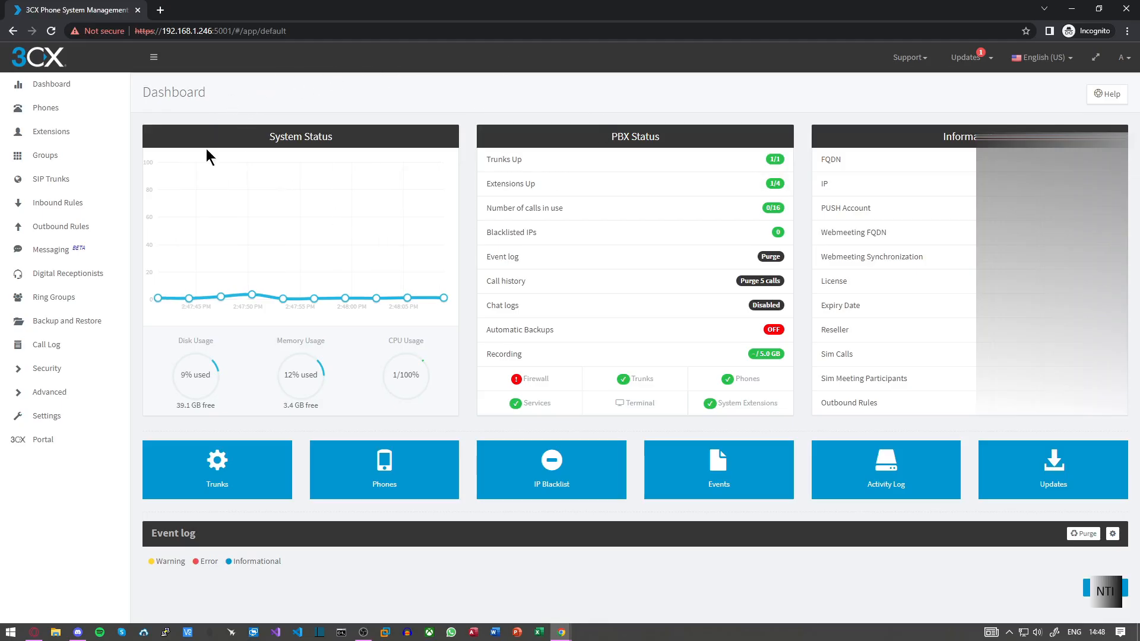
Start a new ring group in the phone system and name it Ring Group 1.
left_click(33, 305)
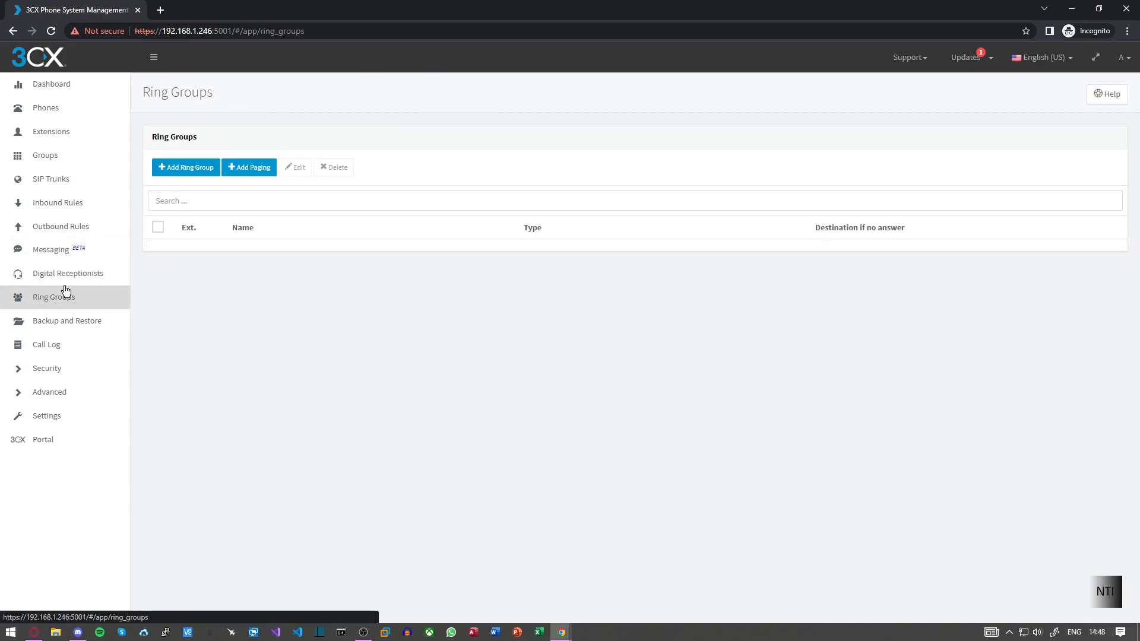
left_click(159, 172)
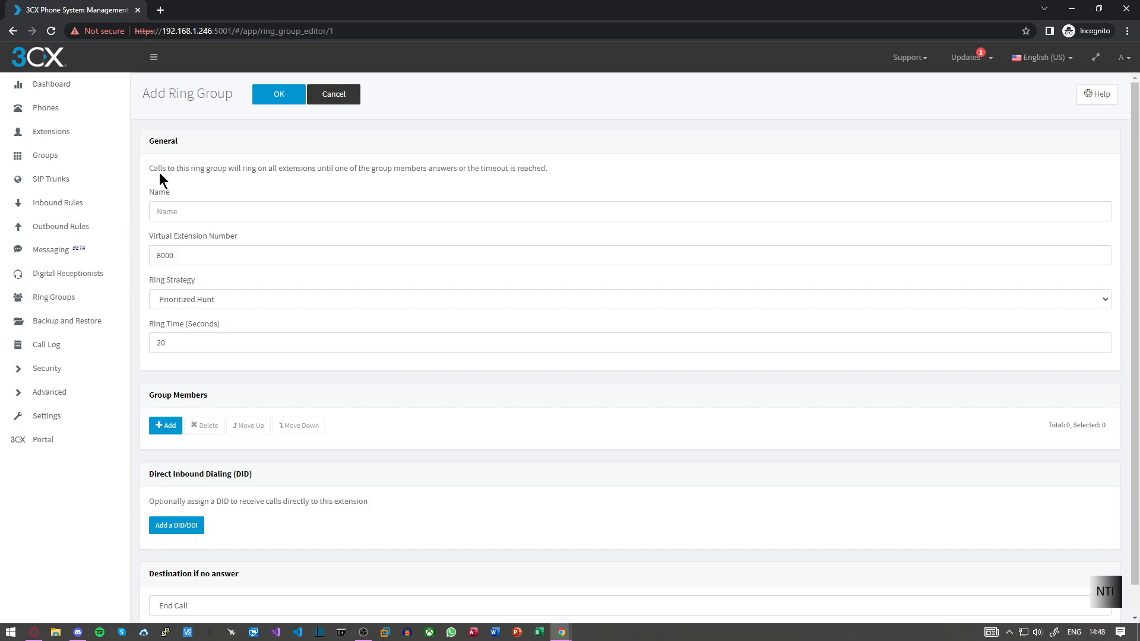
left_click(191, 211)
type("Ri")
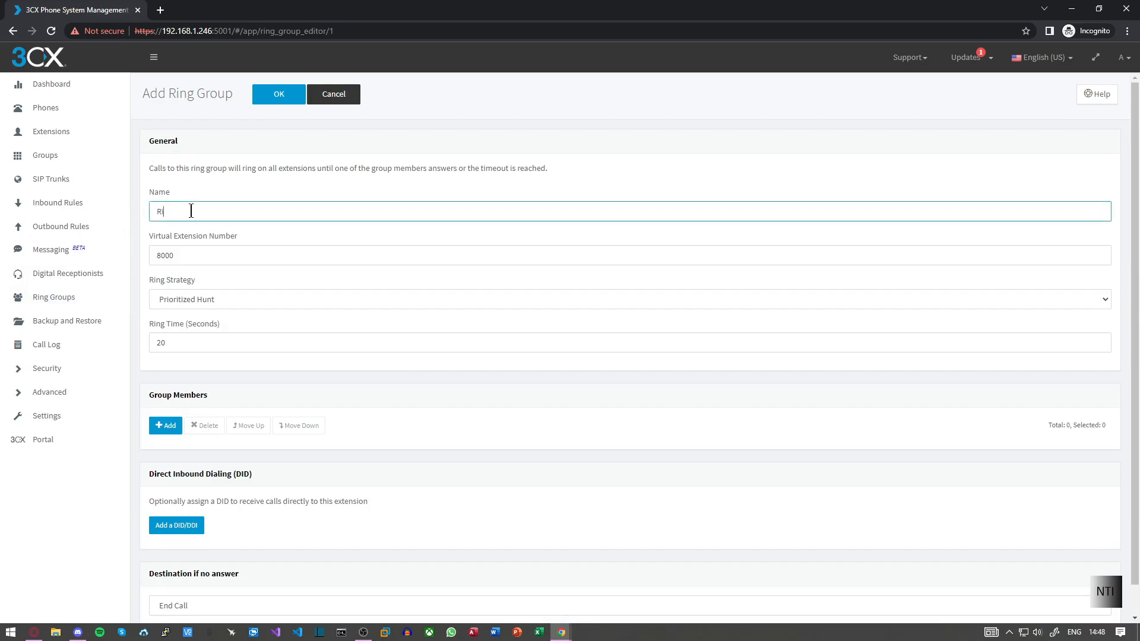
type("ng Group 1")
left_click_drag(202, 255, 158, 254)
left_click(202, 255)
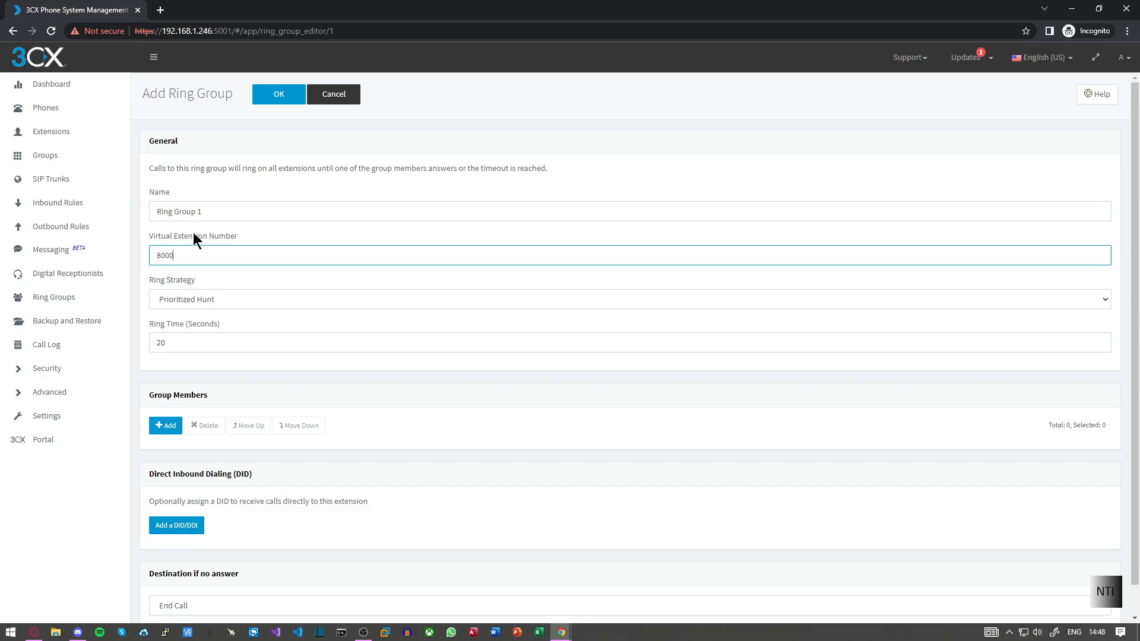
Set the ring group's strategy to Ring All and its ring time to 60 seconds.
left_click(232, 293)
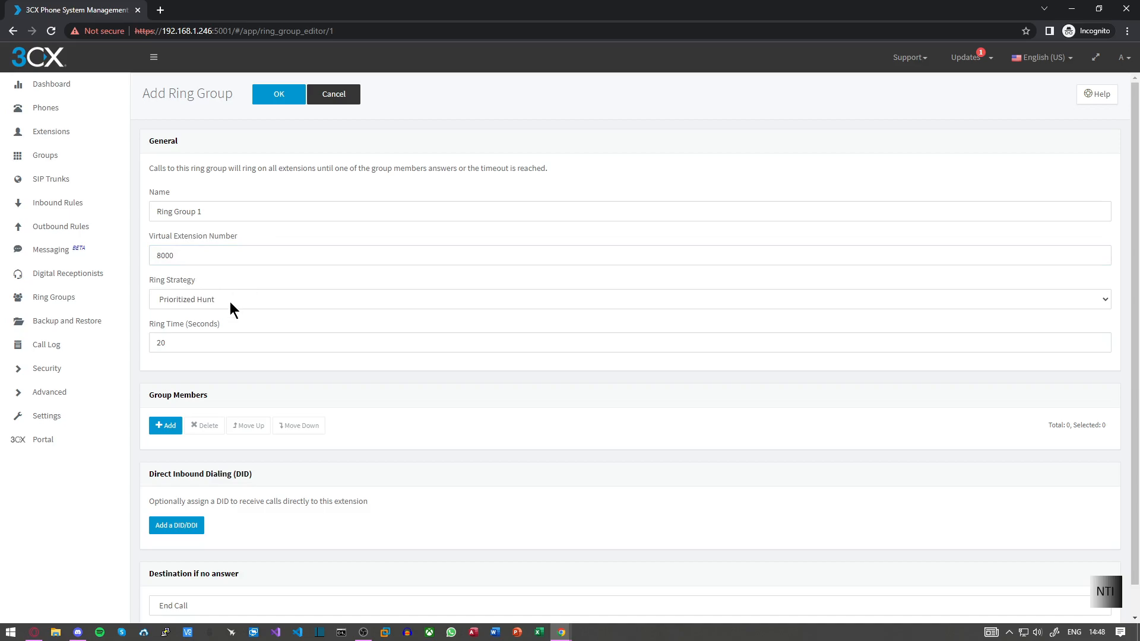
left_click(230, 303)
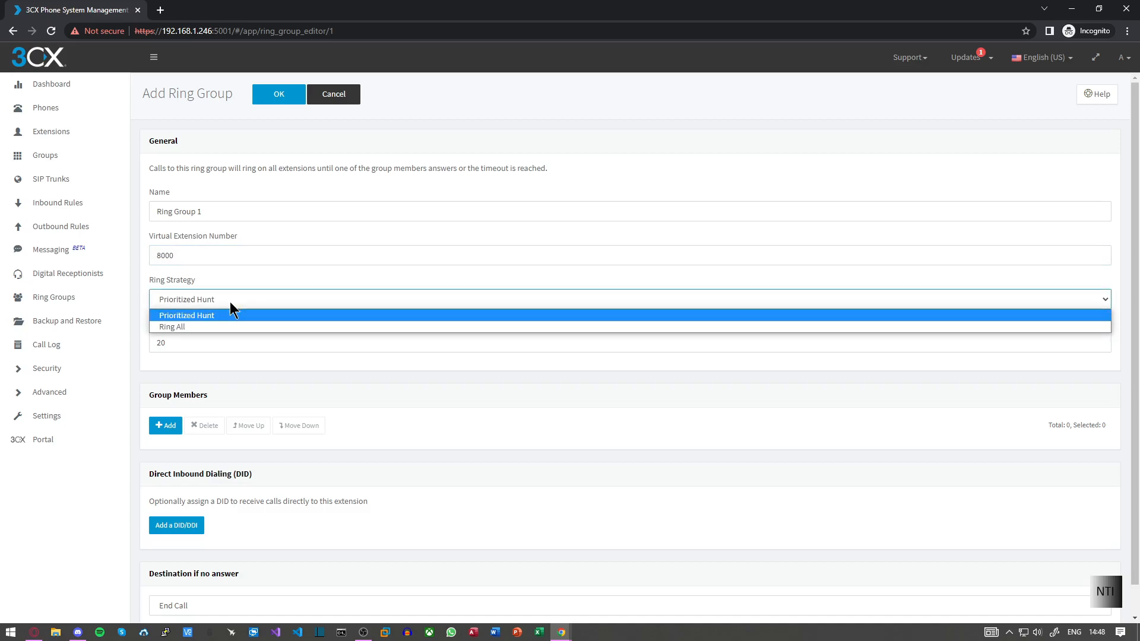
left_click(209, 327)
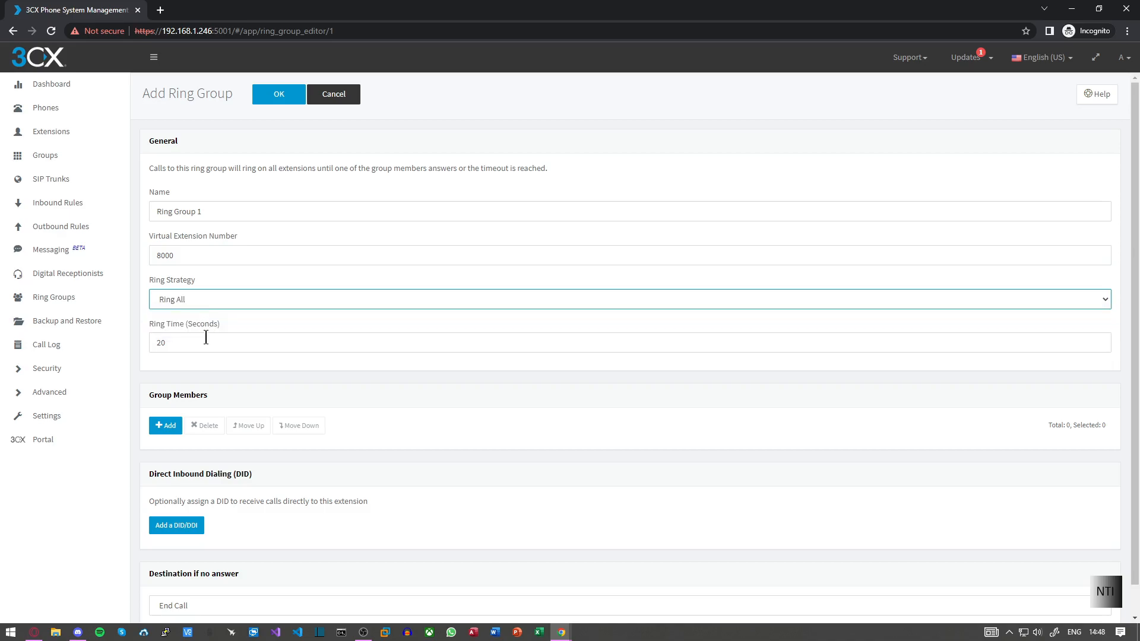
left_click_drag(220, 324, 197, 321)
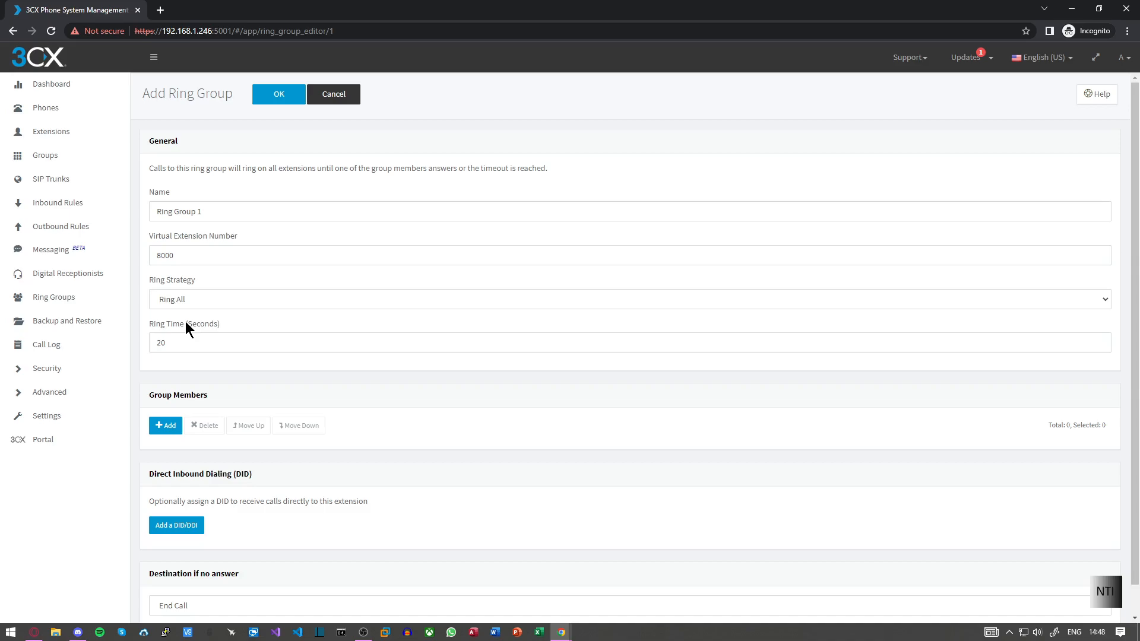
left_click_drag(196, 343, 148, 351)
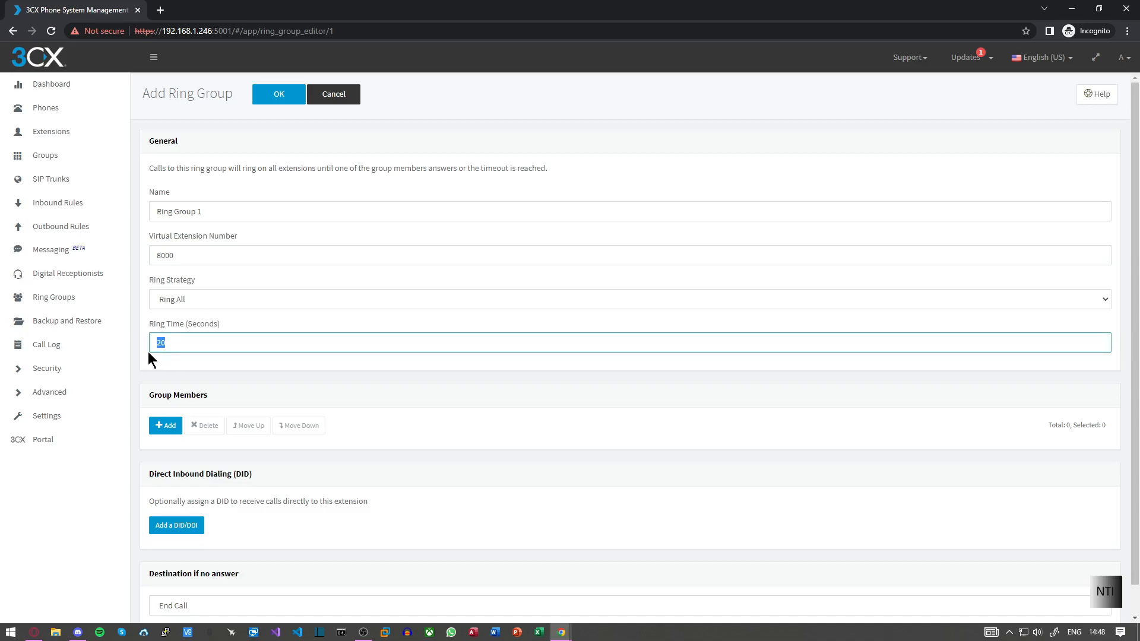
type("60")
left_click(197, 372)
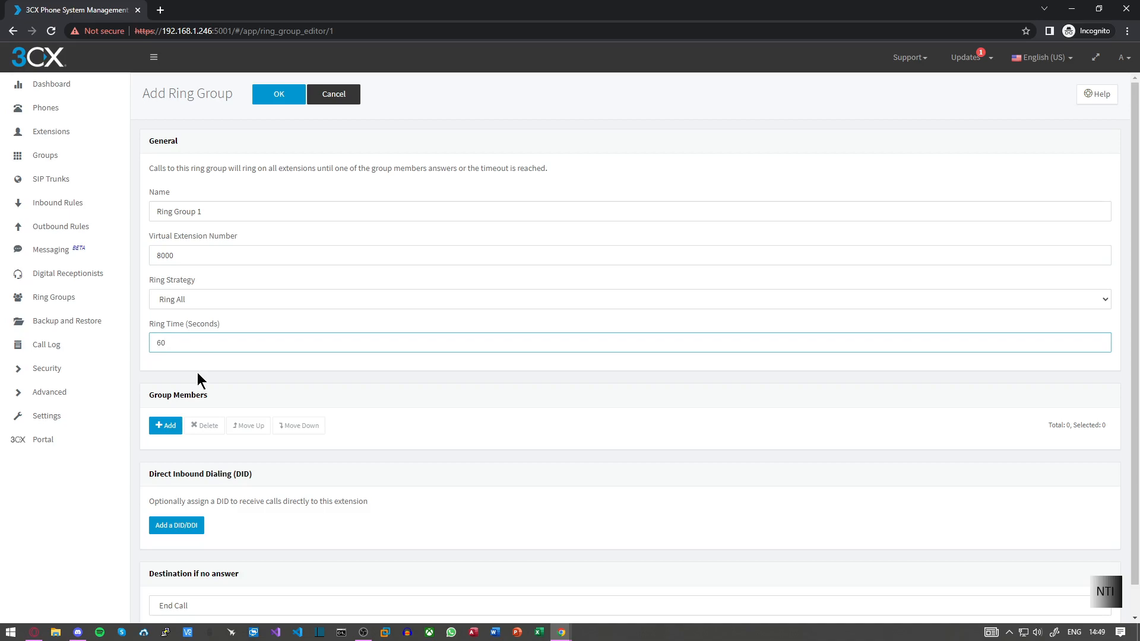
Set the ring group's no-answer destination to the voicemail box for extension 2000 Operator NTI.
scroll(216, 393, "down", 1)
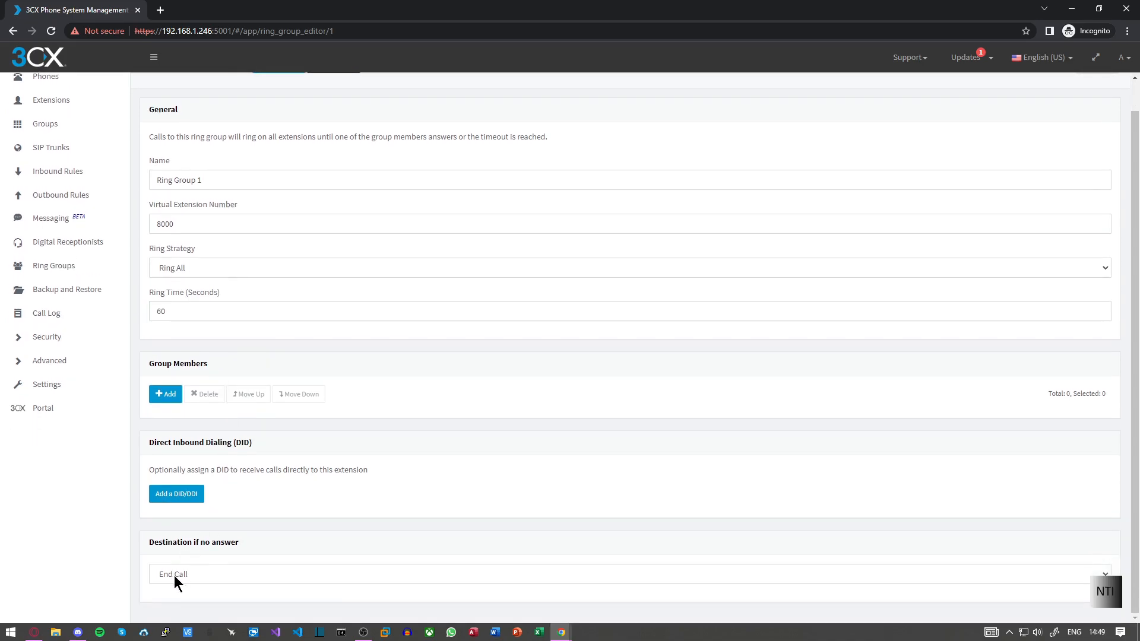
left_click(174, 576)
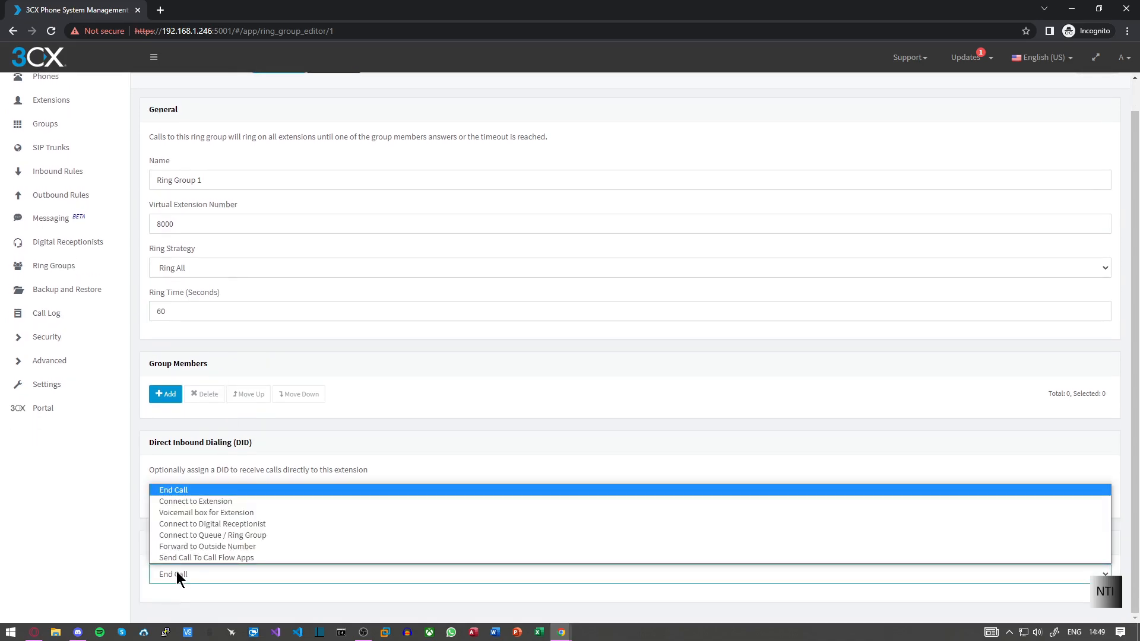
left_click(179, 513)
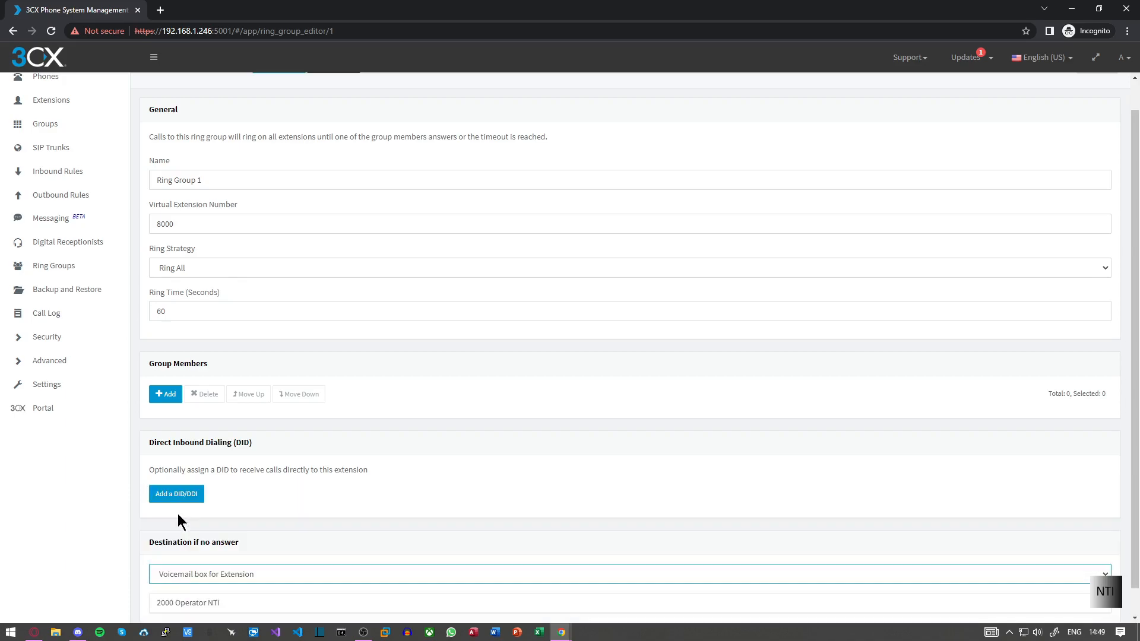
Add extensions 2002 (3CX App) and 2003 (3CX Windows) as members of the ring group.
scroll(201, 581, "down", 1)
scroll(212, 550, "up", 2)
scroll(213, 549, "down", 2)
scroll(233, 587, "up", 1)
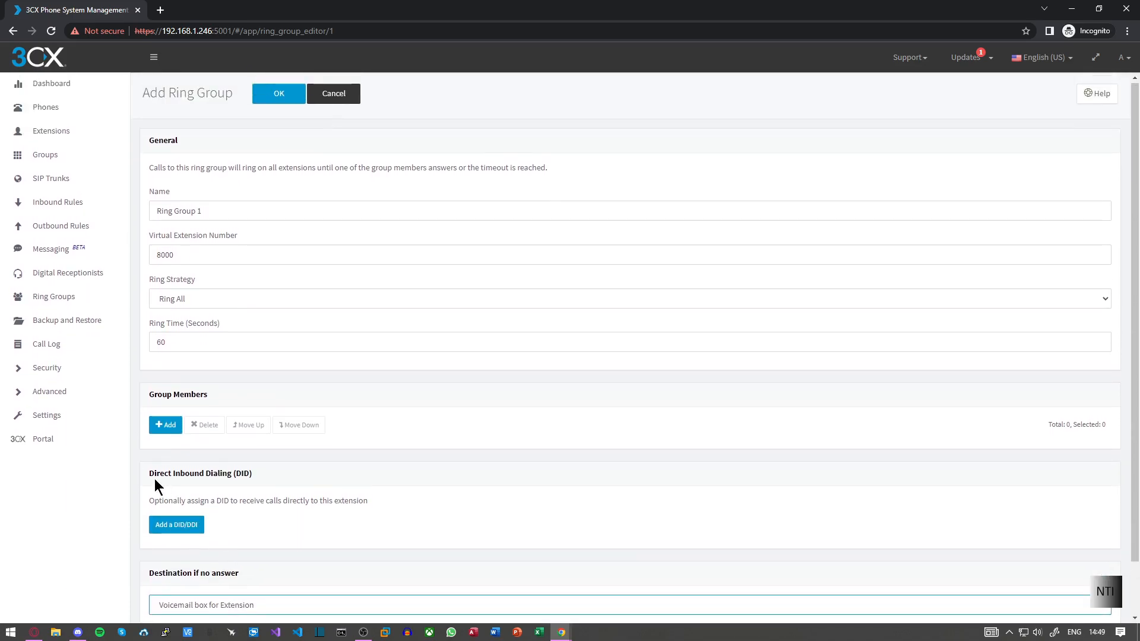
left_click(169, 426)
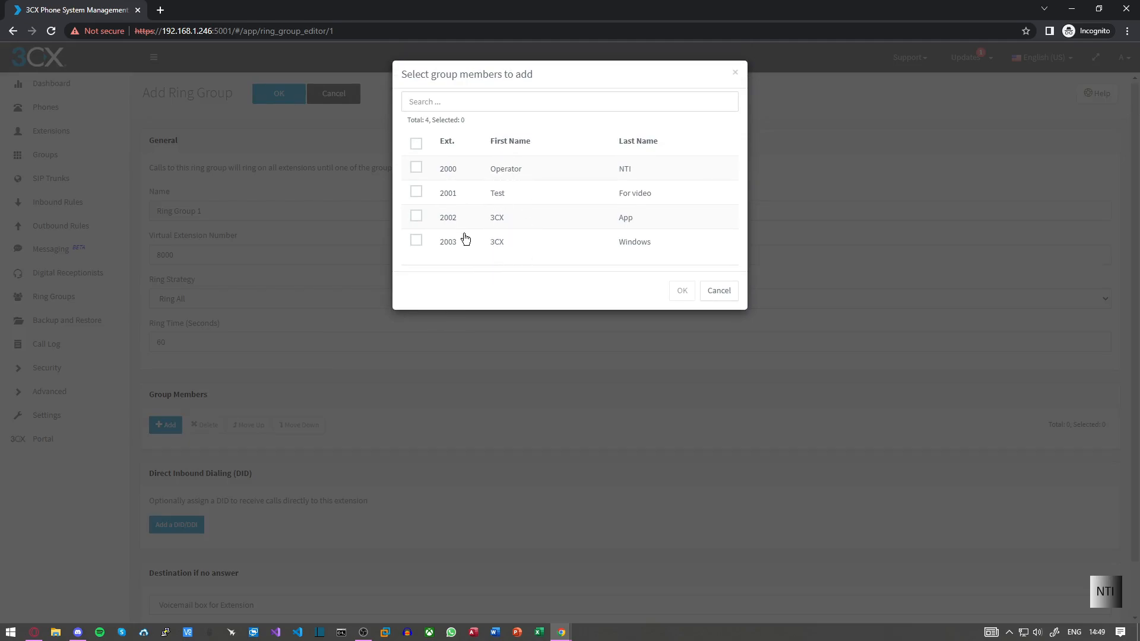
left_click(418, 216)
left_click(417, 241)
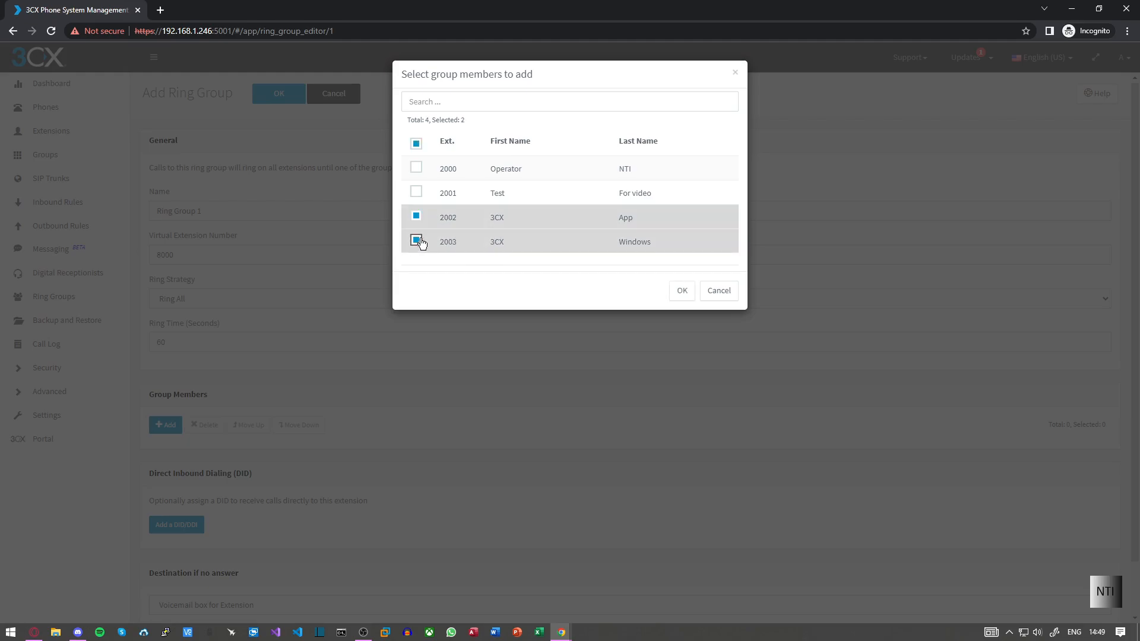
left_click(681, 292)
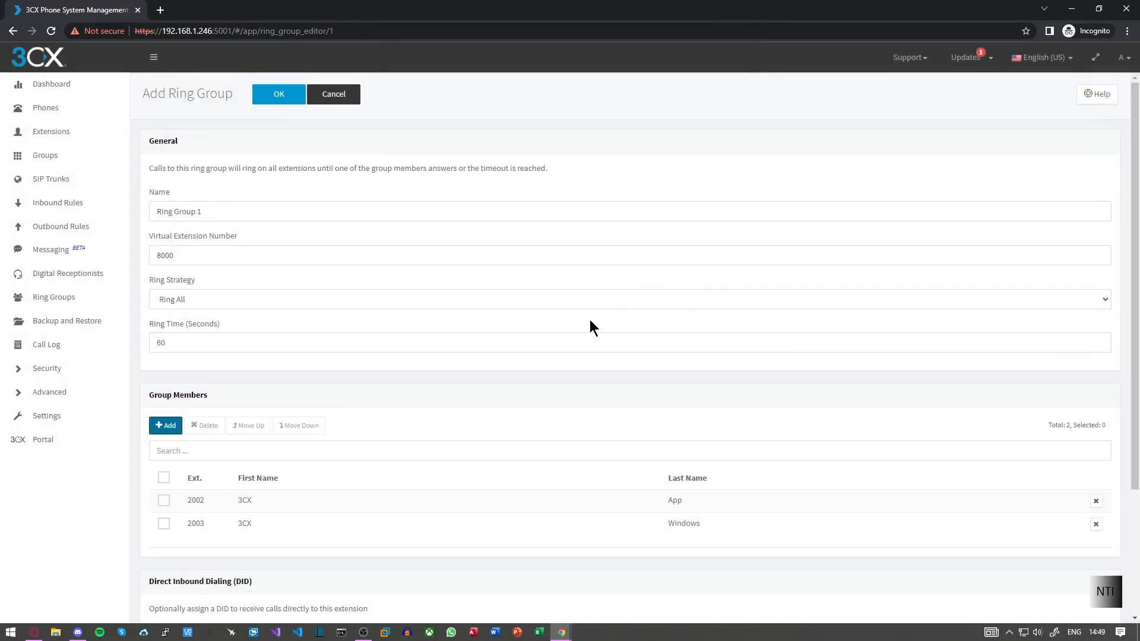
Review the completed ring group form and save the new ring group.
scroll(588, 324, "down", 3)
scroll(556, 337, "up", 3)
left_click(279, 97)
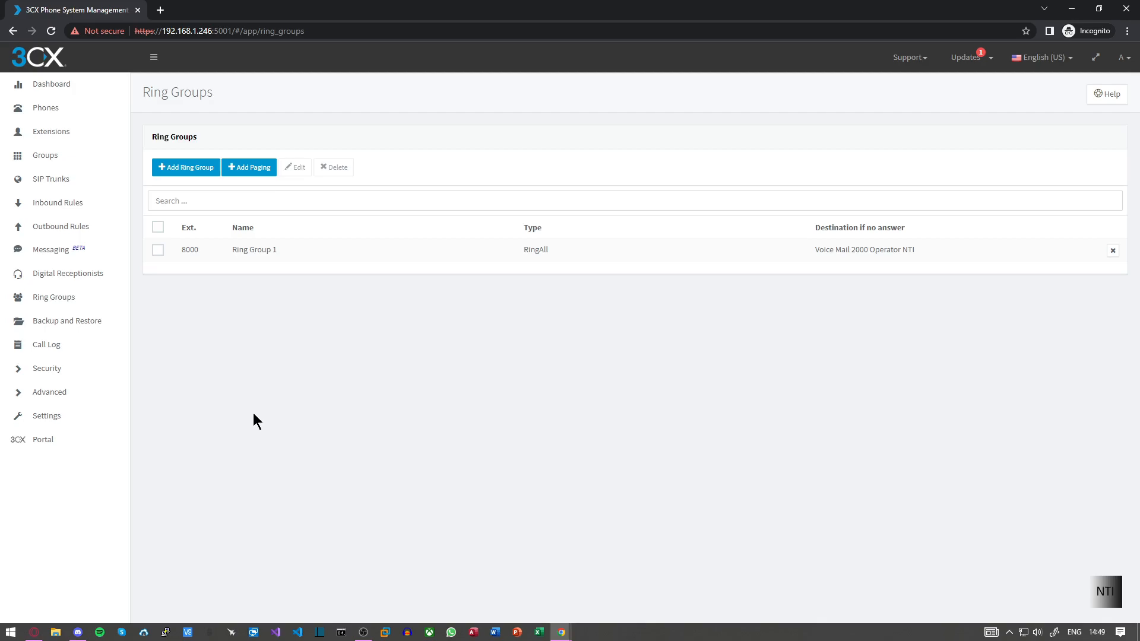
Launch 3CXPhone for Windows and reposition its window over the ring groups page.
left_click(7, 631)
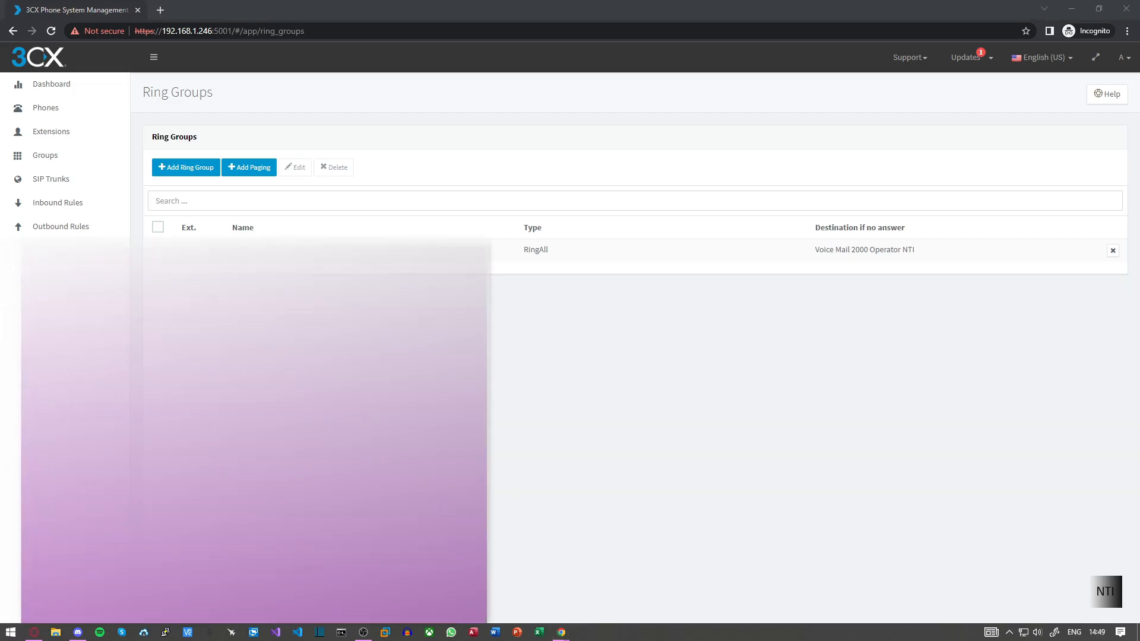
type("3")
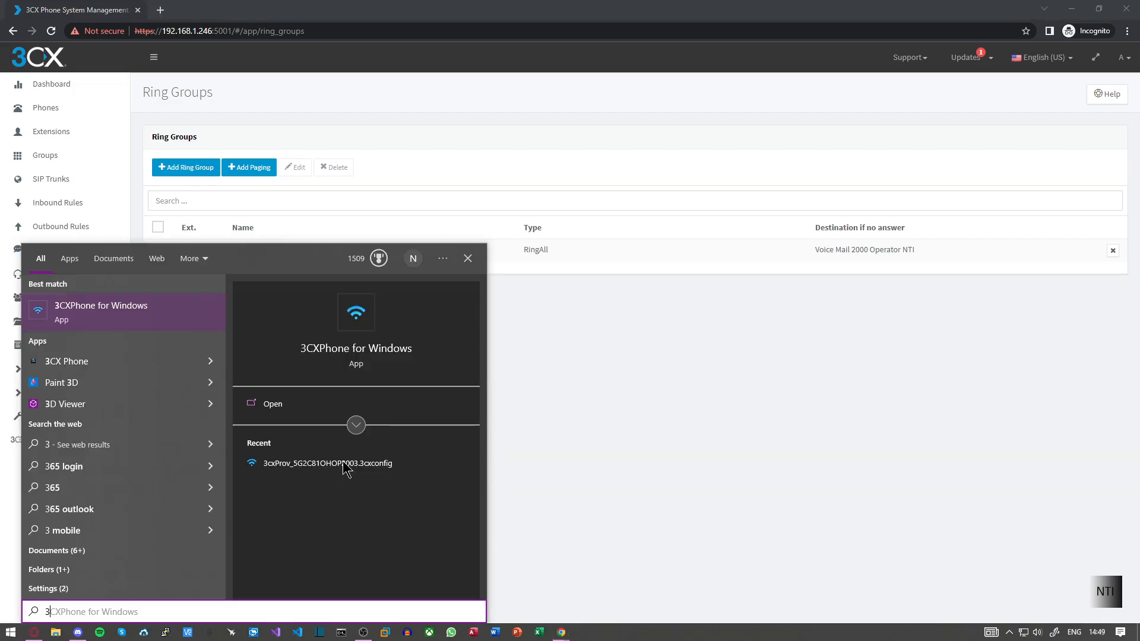
left_click(165, 316)
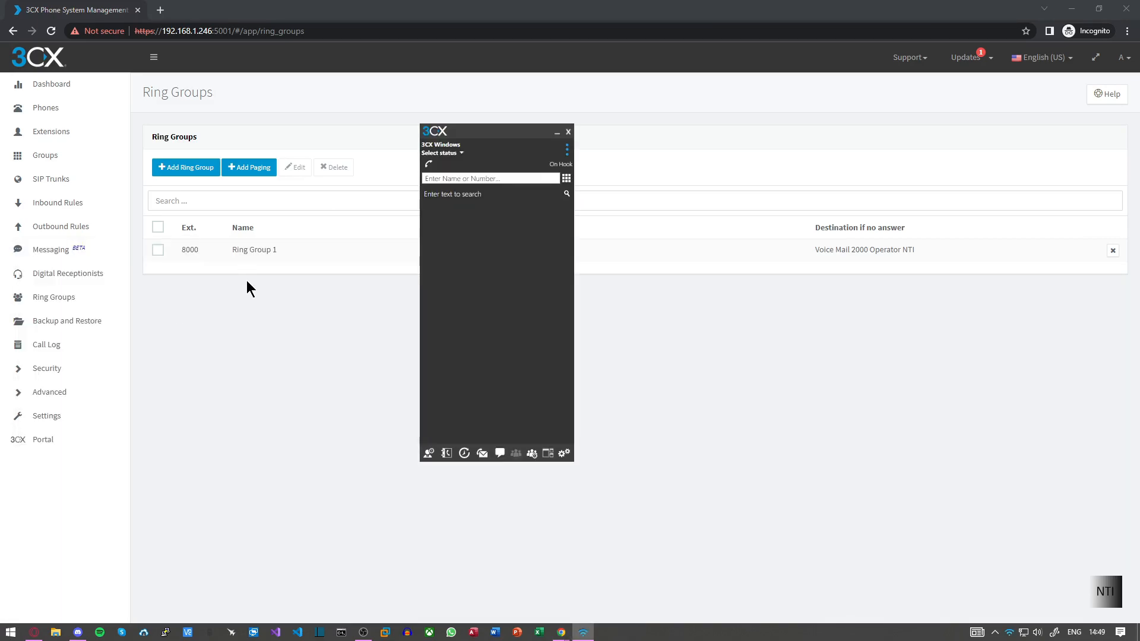
left_click_drag(467, 138, 769, 220)
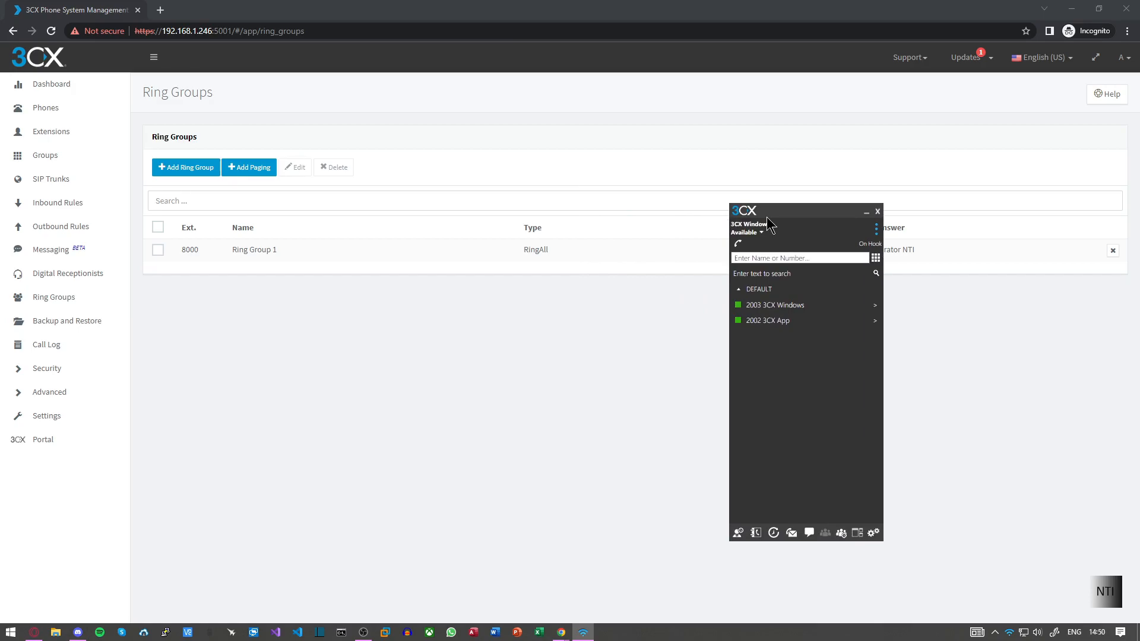
left_click_drag(768, 221, 695, 252)
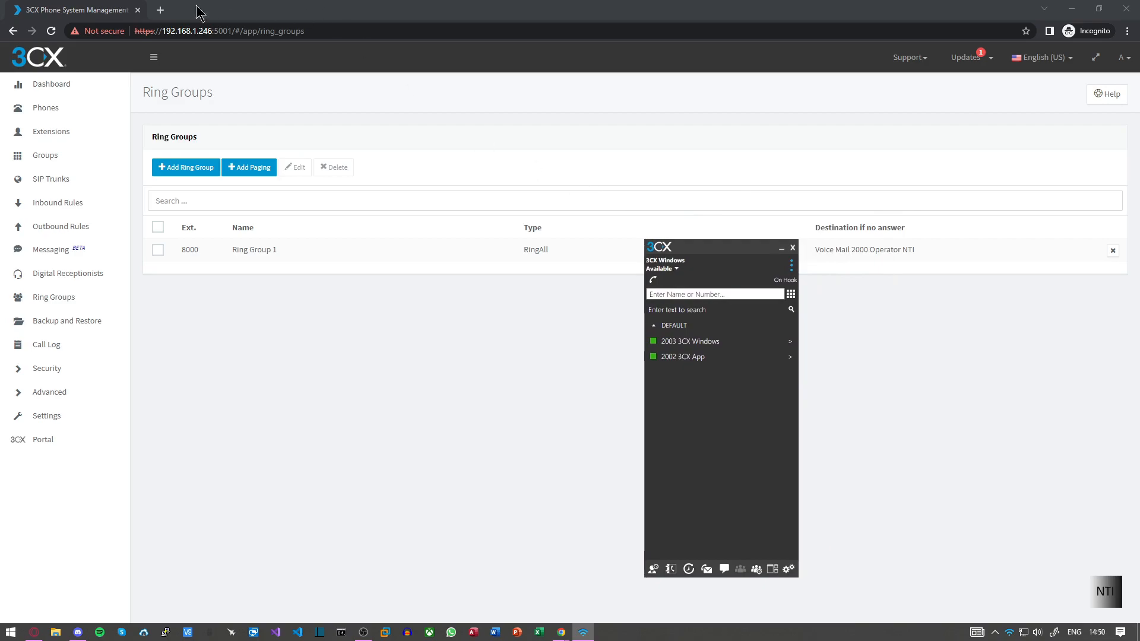
Open the 3CX Webclient people page at 192.168.1.246:5001/webclient in a new browser tab.
left_click(160, 10)
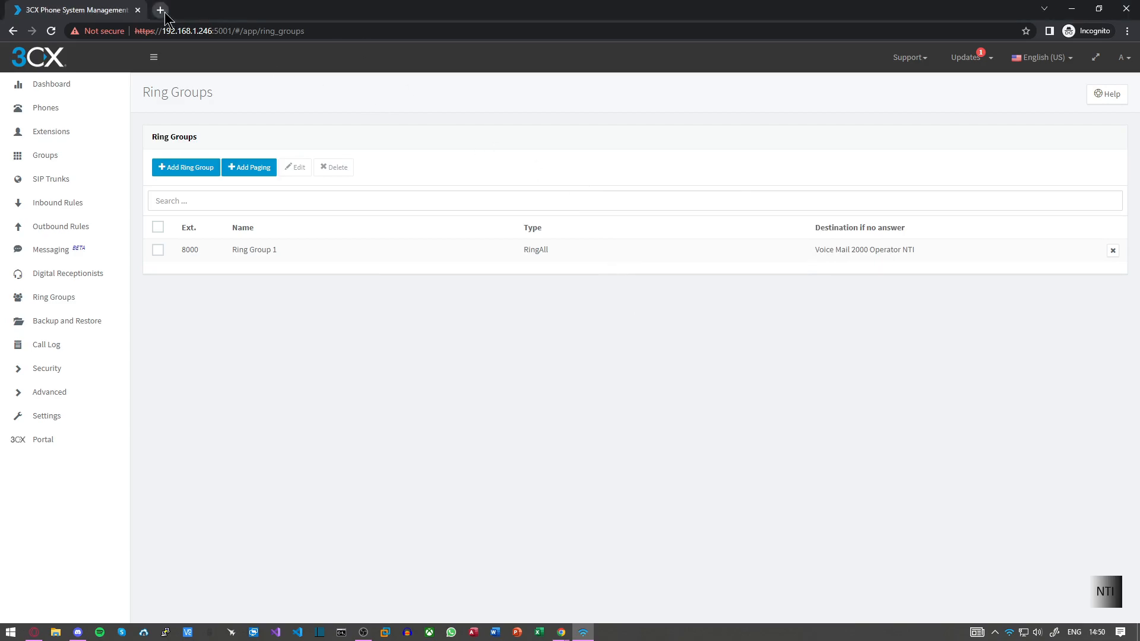
type("192")
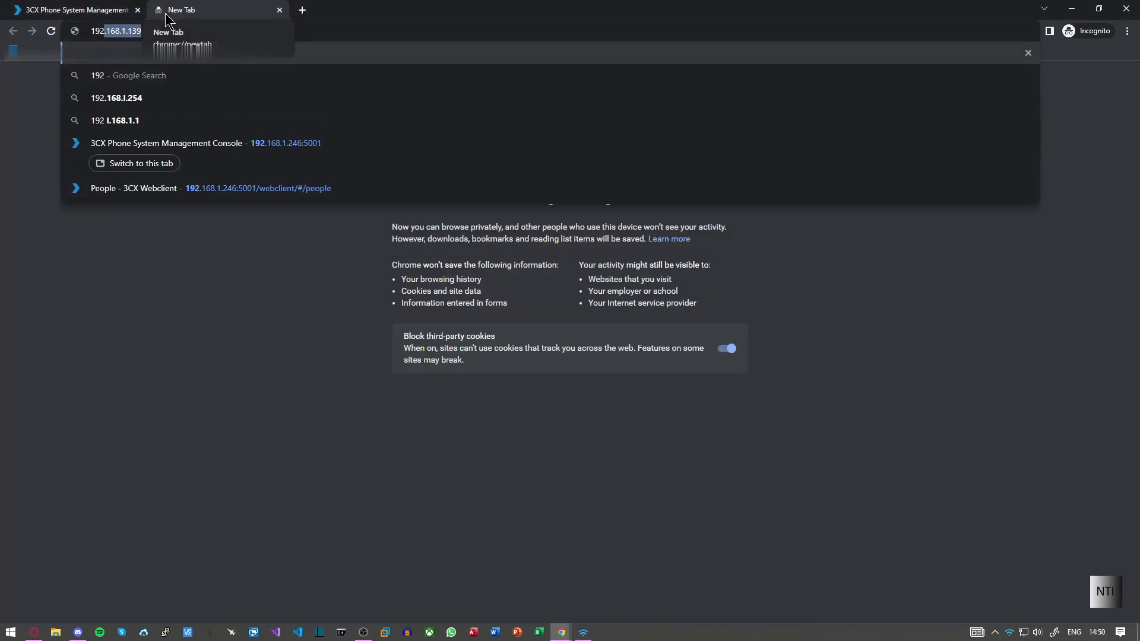
left_click(225, 175)
left_click(13, 31)
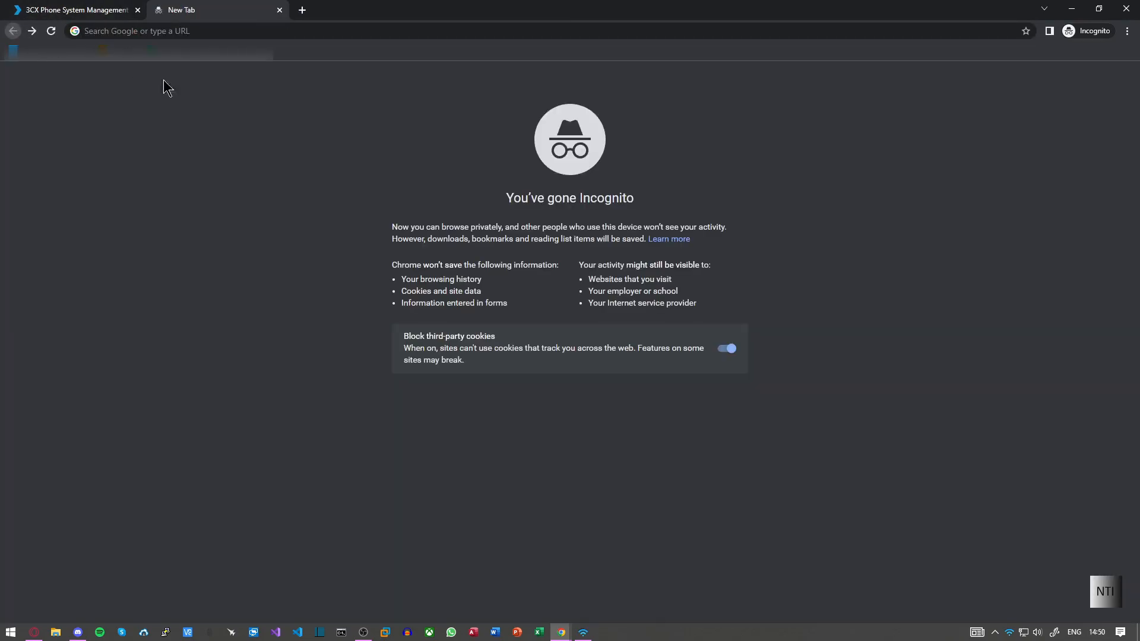
left_click(158, 30)
type("192")
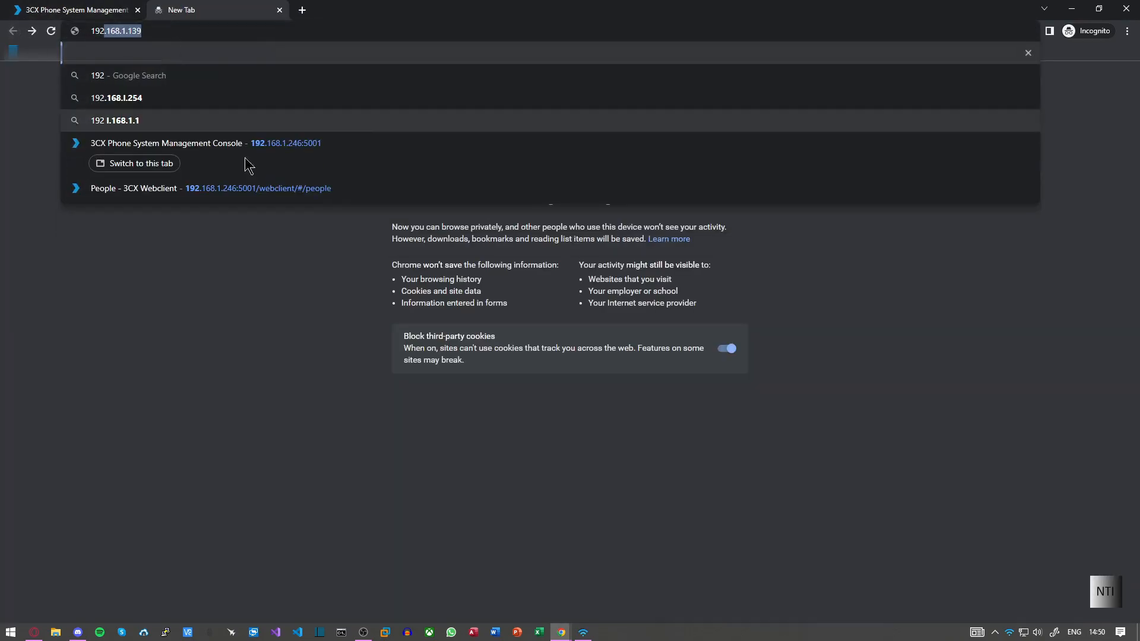
left_click(247, 188)
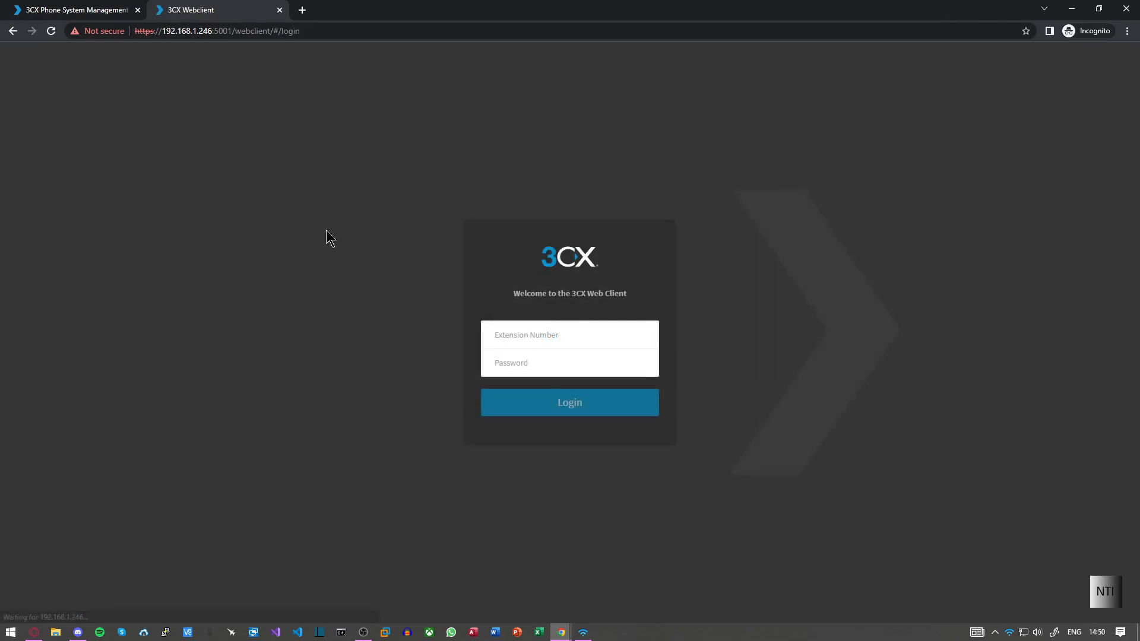
Log in to the 3CX Web Client as extension 2001 with the account password.
type("2001")
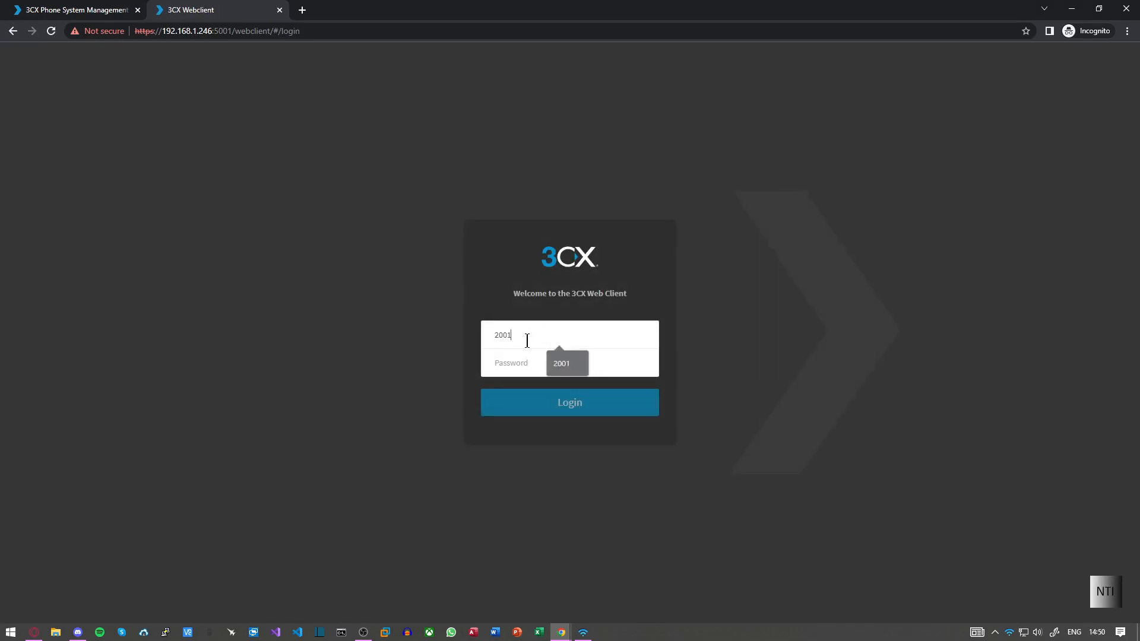
left_click(524, 369)
type("••••••••")
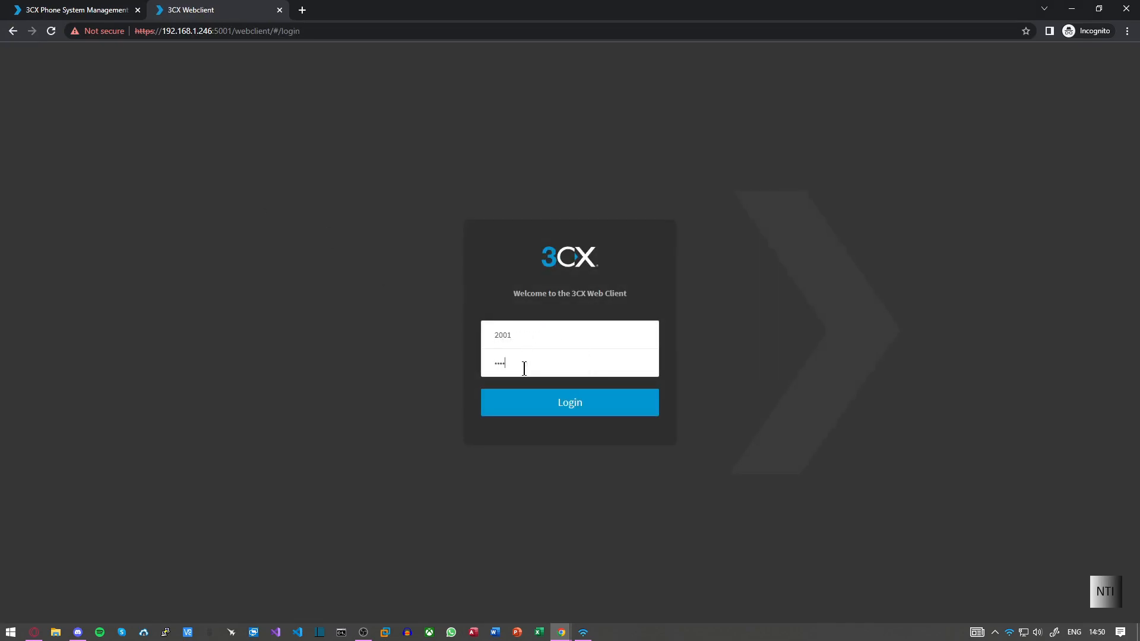
key("Return")
key("Return")
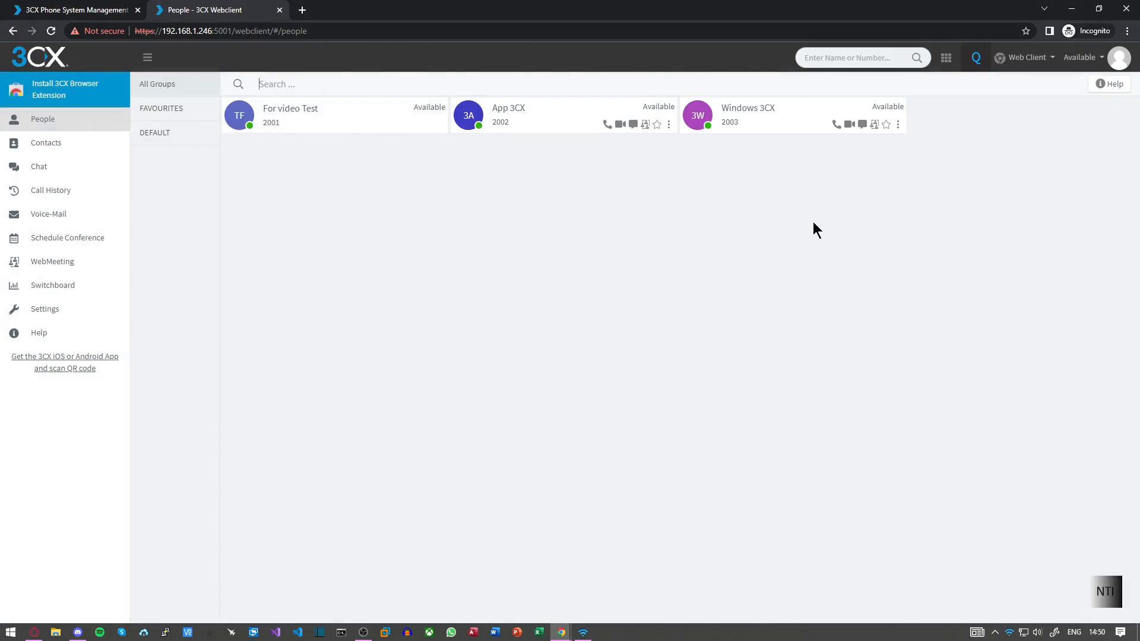
Call the ring group's extension 8000 from the web client dialpad and allow microphone access.
left_click(942, 71)
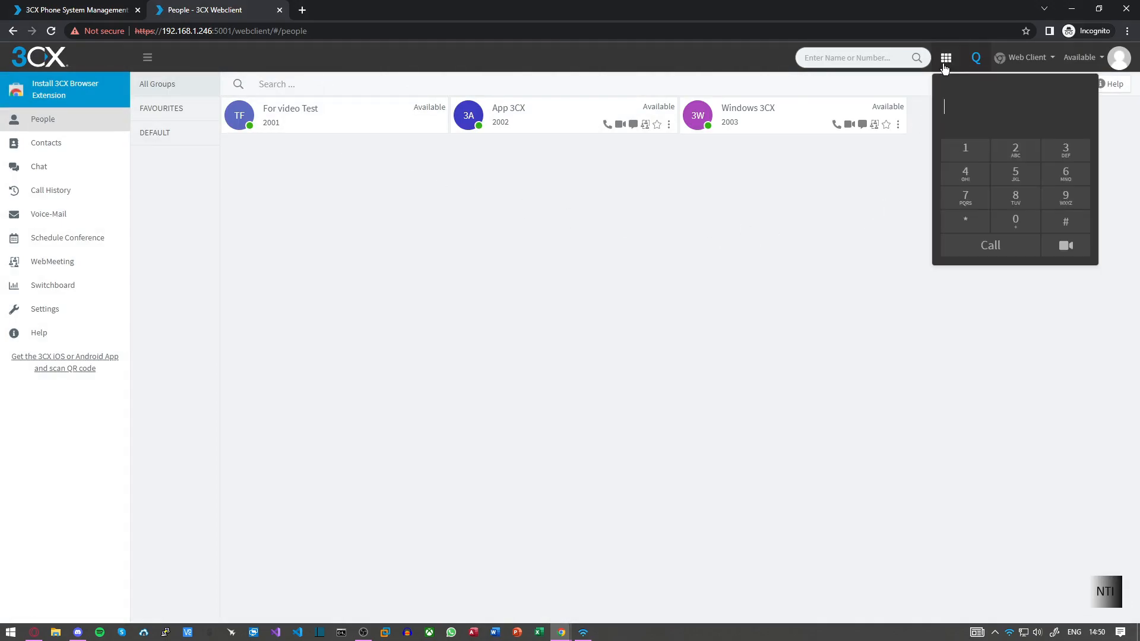
left_click(1016, 202)
left_click(1017, 222)
left_click(1018, 222)
left_click(1018, 222)
left_click(991, 245)
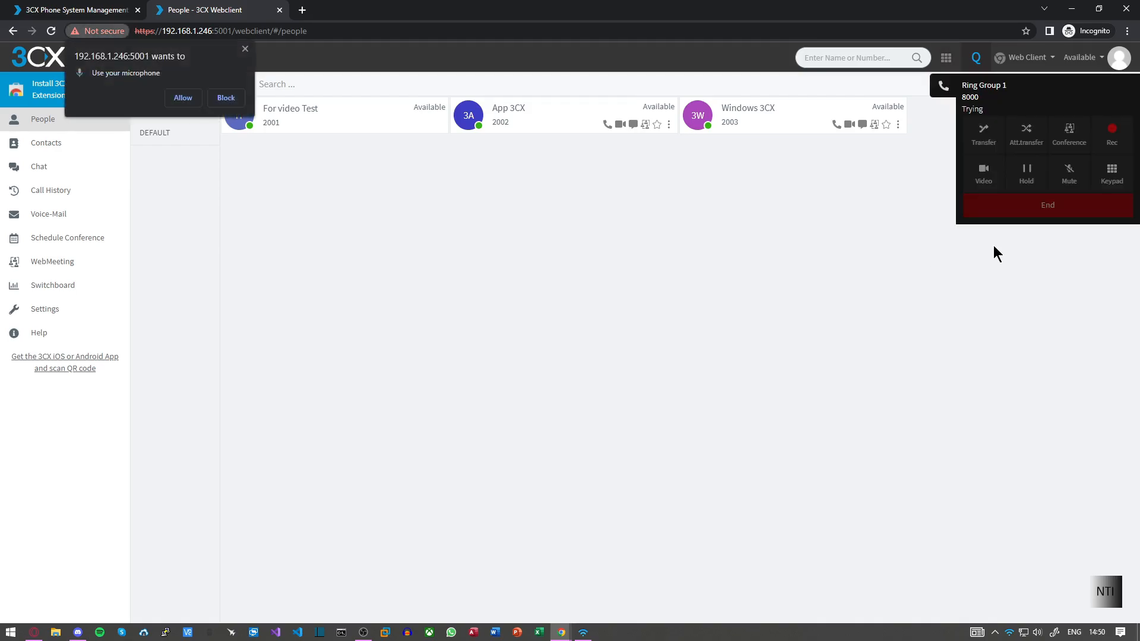
left_click(189, 96)
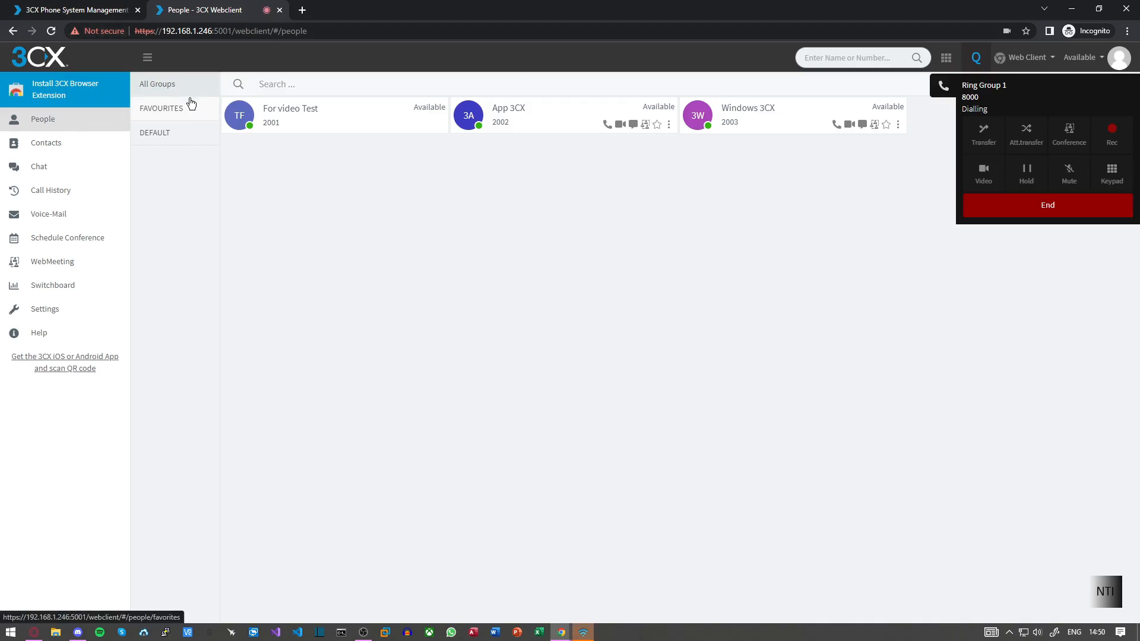
Bring the 3CX Windows phone to the front and reposition its window over the web client page.
mouse_move(584, 632)
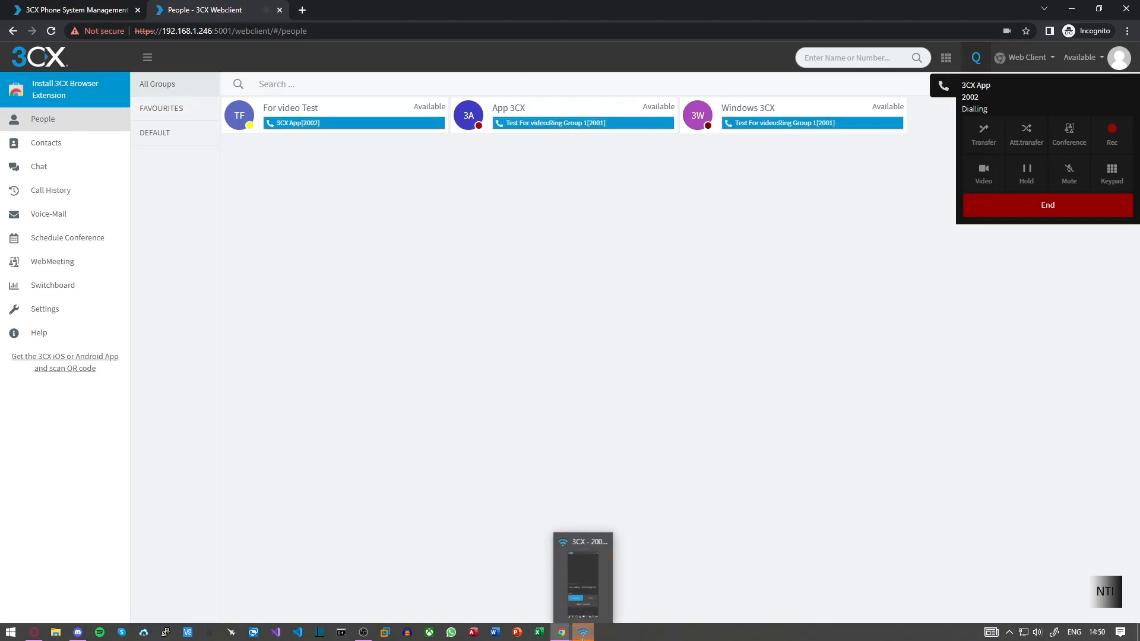
left_click(589, 605)
left_click_drag(698, 252, 588, 188)
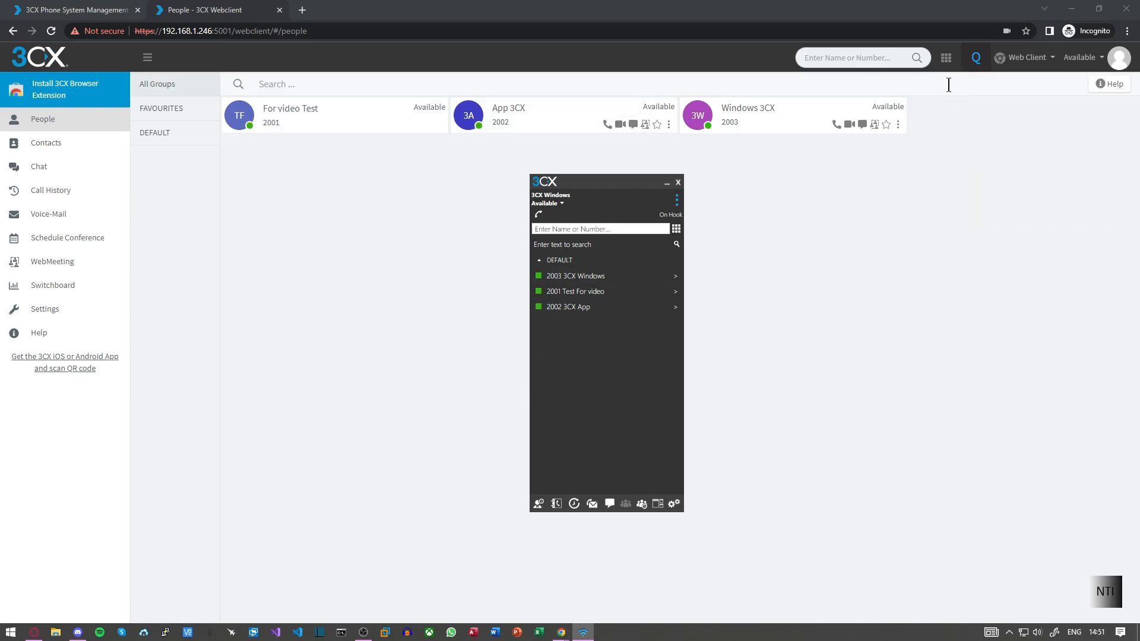
Call the ring group's extension 8000 again from the web client dialpad.
left_click(946, 57)
left_click(1014, 198)
triple_click(1019, 222)
left_click(1016, 247)
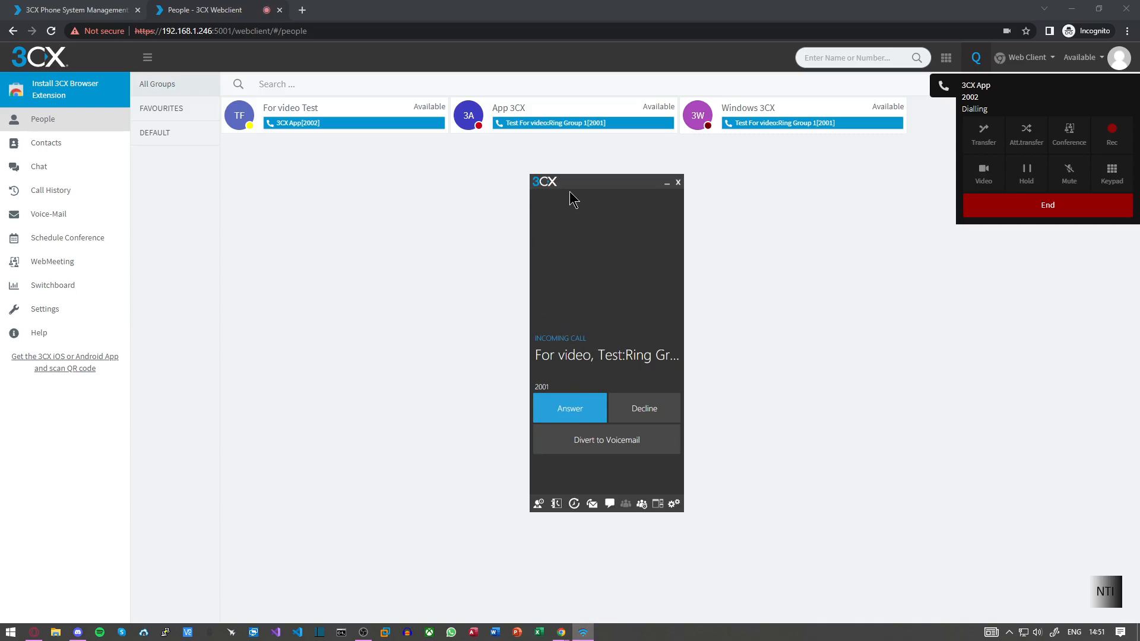
Answer the incoming ring group call on the 3CX Windows phone and end the call.
left_click_drag(574, 182, 490, 161)
left_click(495, 386)
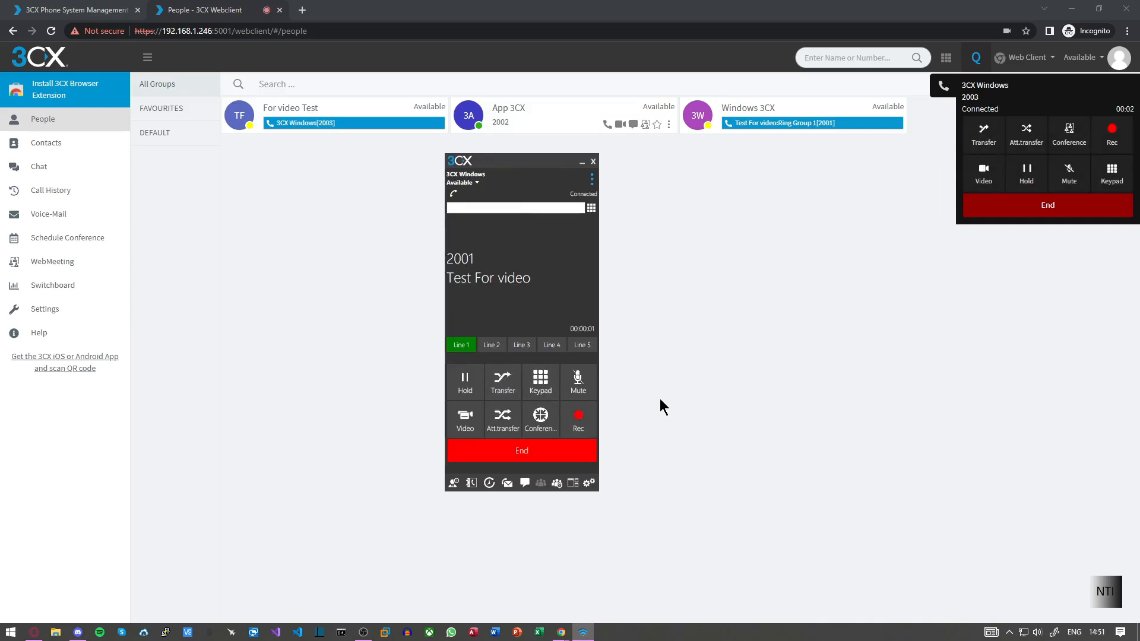
left_click_drag(491, 160, 501, 230)
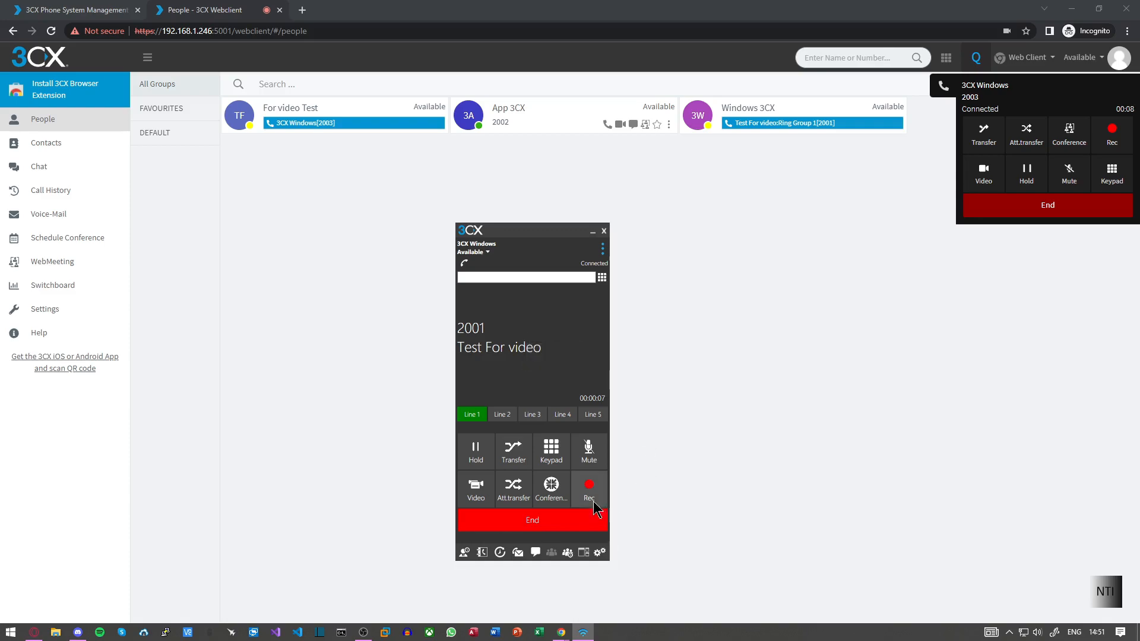
left_click(567, 522)
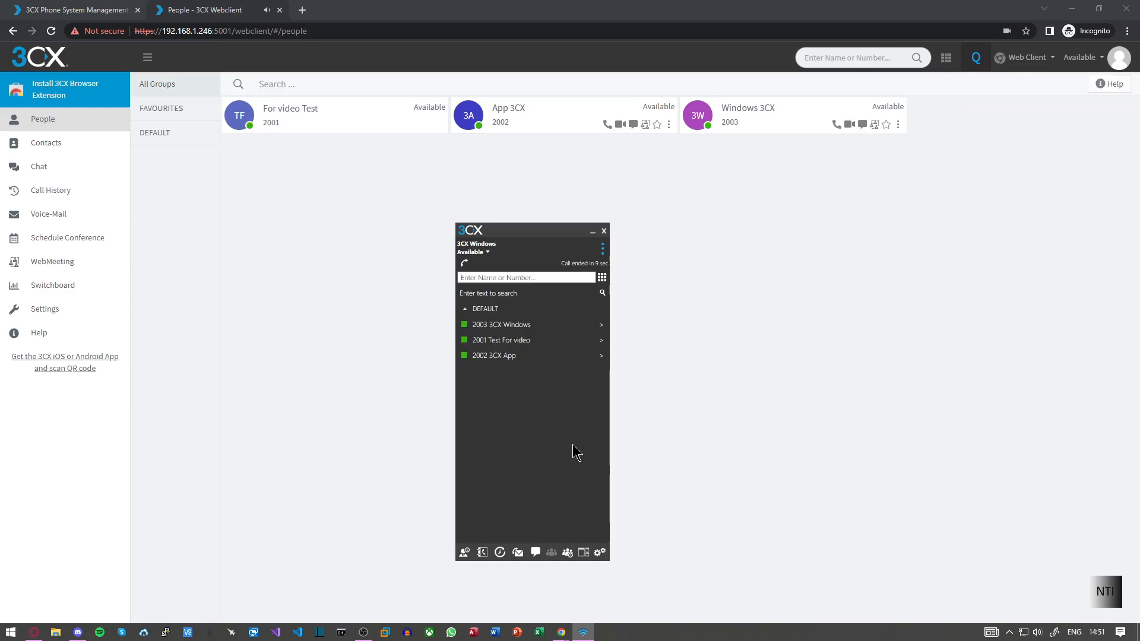
Call the ring group's extension 8000 from the 3CX Windows phone's dialpad.
left_click_drag(488, 233, 469, 188)
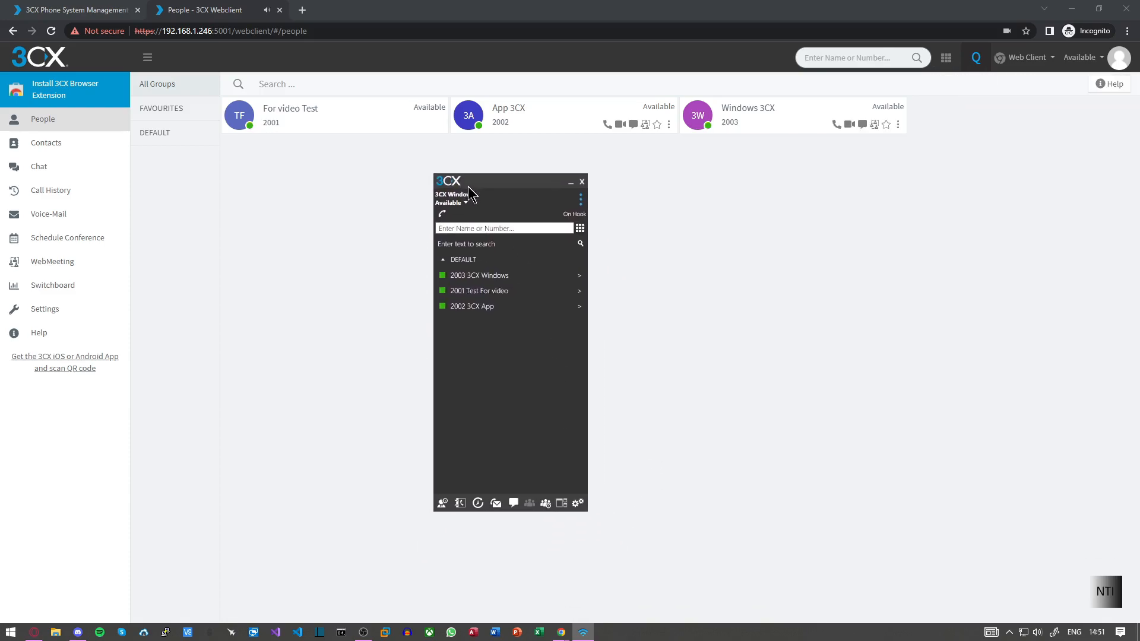
left_click(582, 227)
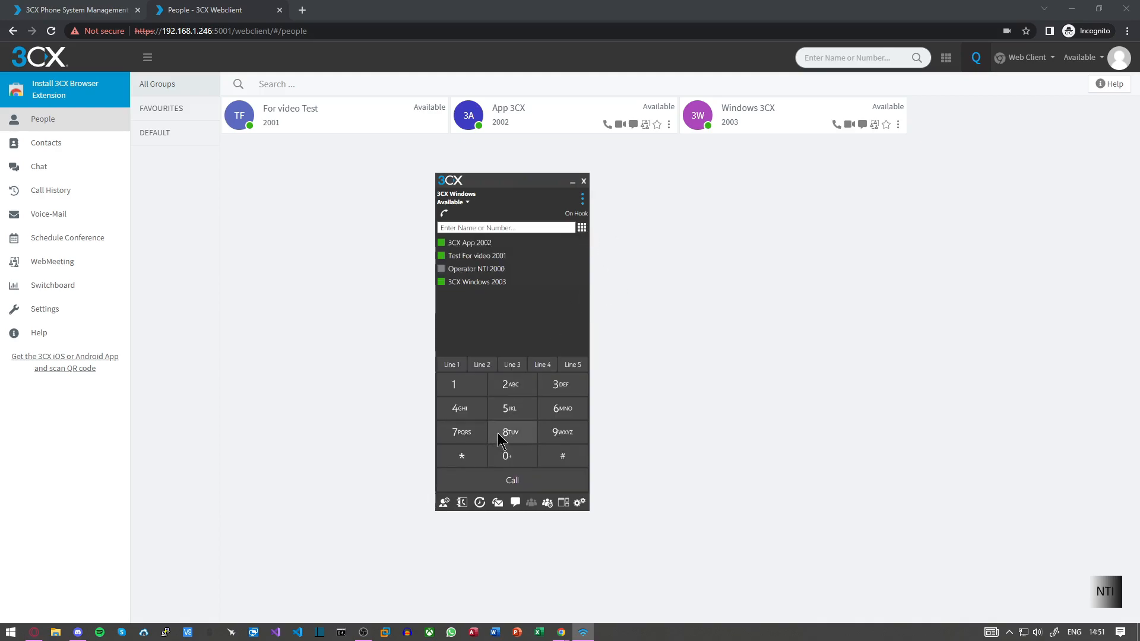
left_click_drag(498, 189, 505, 211)
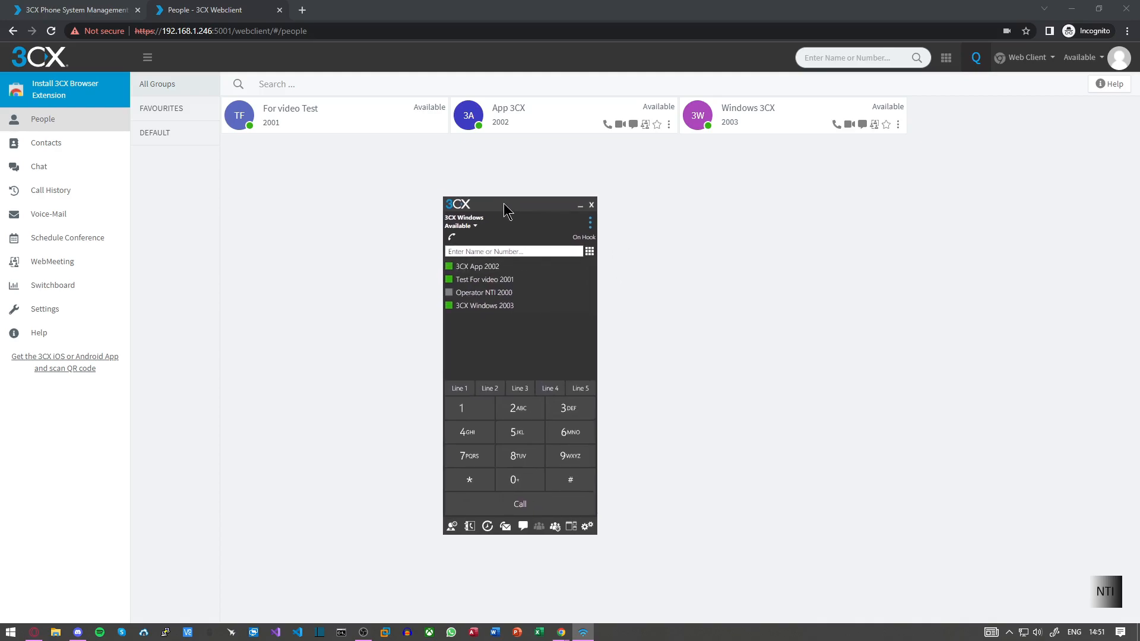
left_click(519, 457)
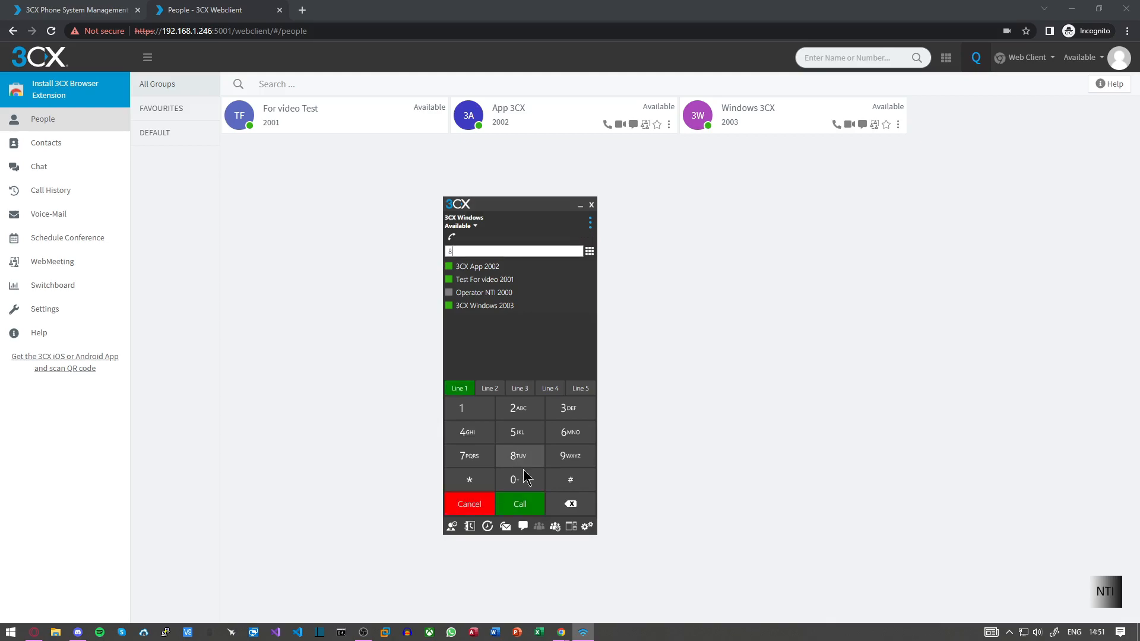
left_click(525, 475)
left_click(525, 475)
left_click(525, 476)
left_click(522, 503)
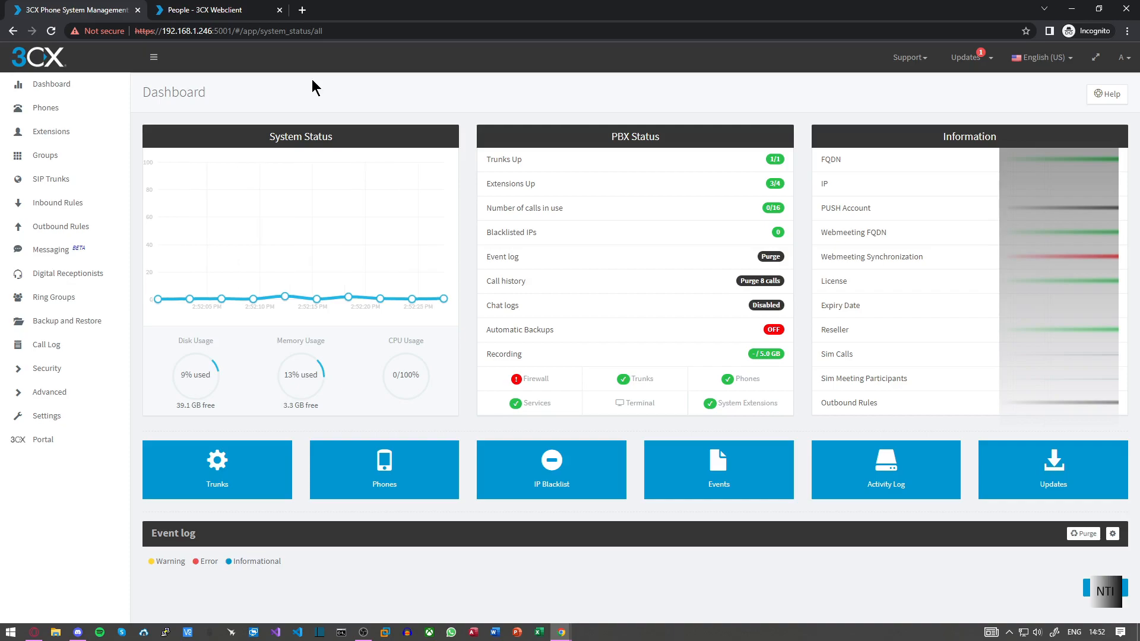
Open the Digital Receptionists page in the 3CX management console.
left_click(83, 273)
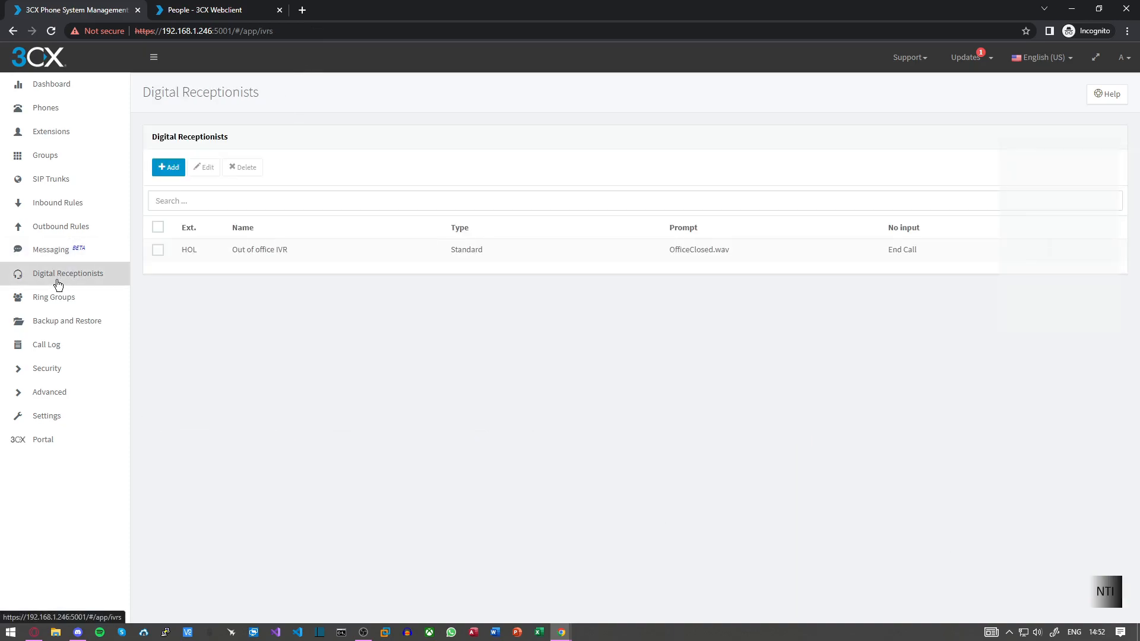